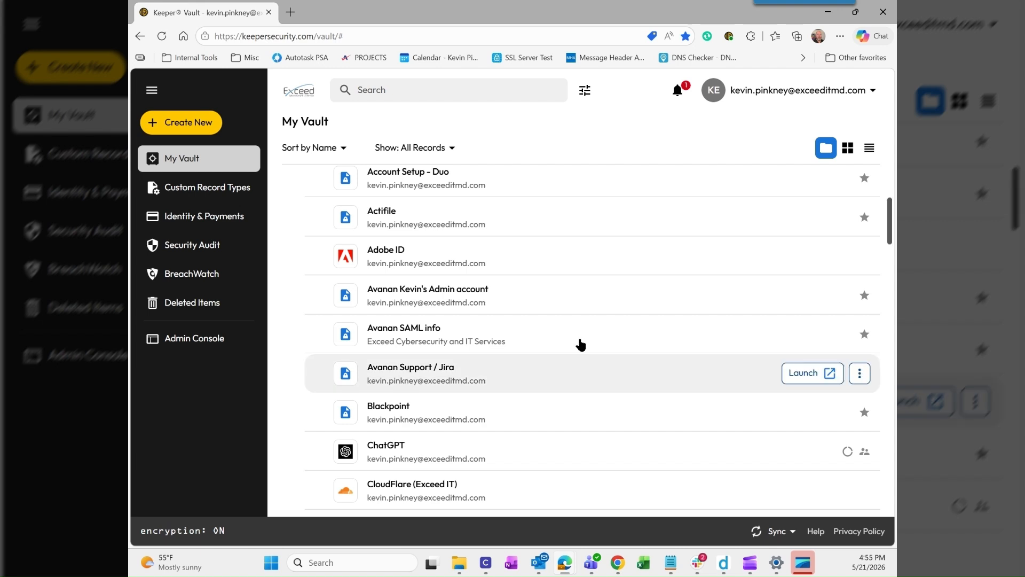
Review the vault's import options in the account settings and close the settings.
click(872, 94)
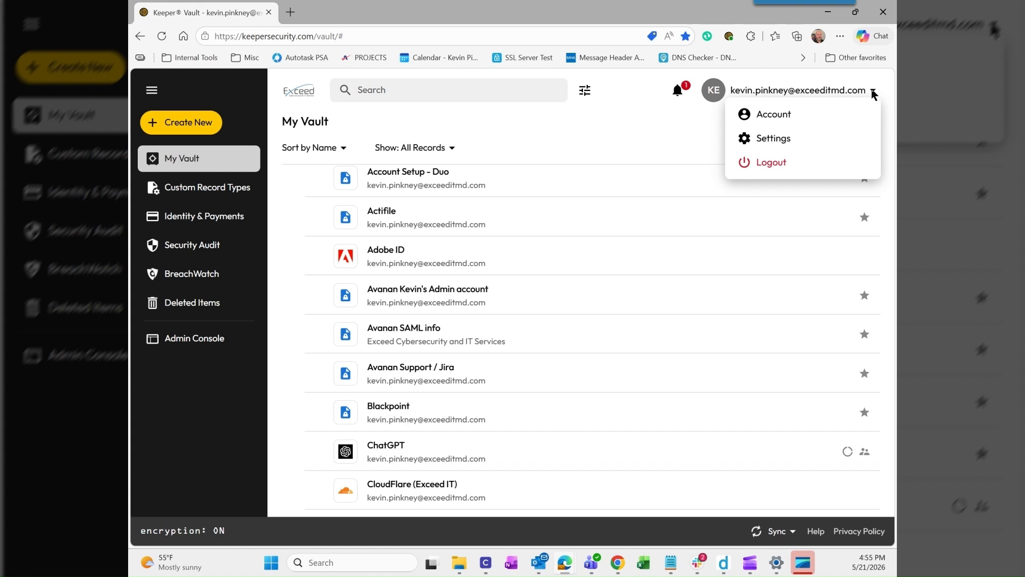
click(762, 140)
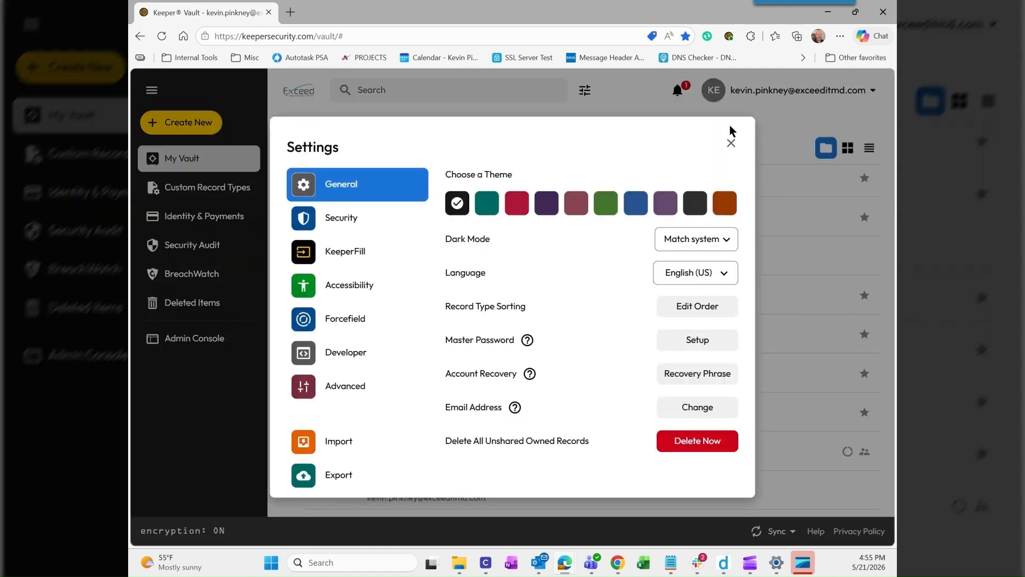
click(335, 451)
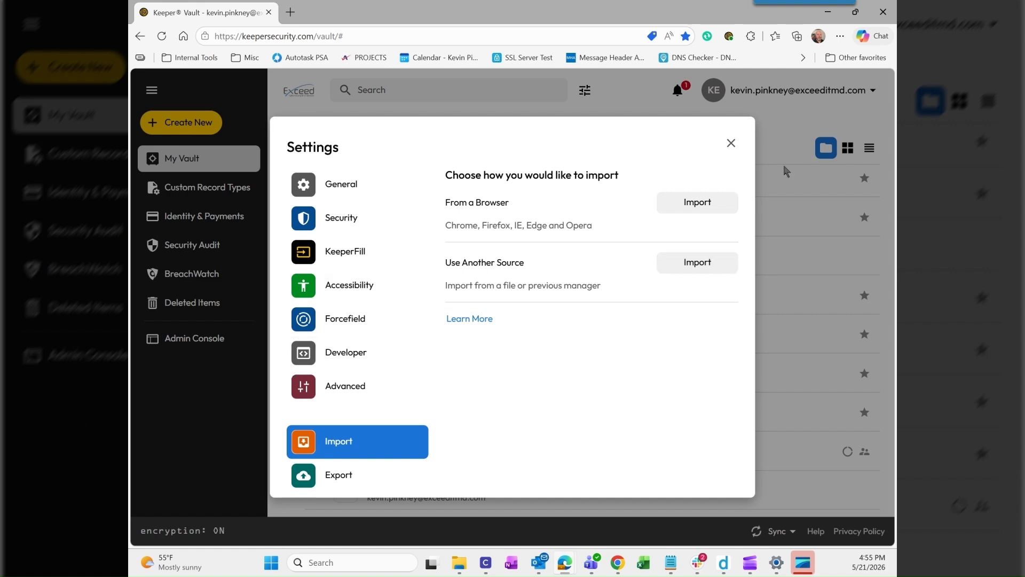
click(730, 143)
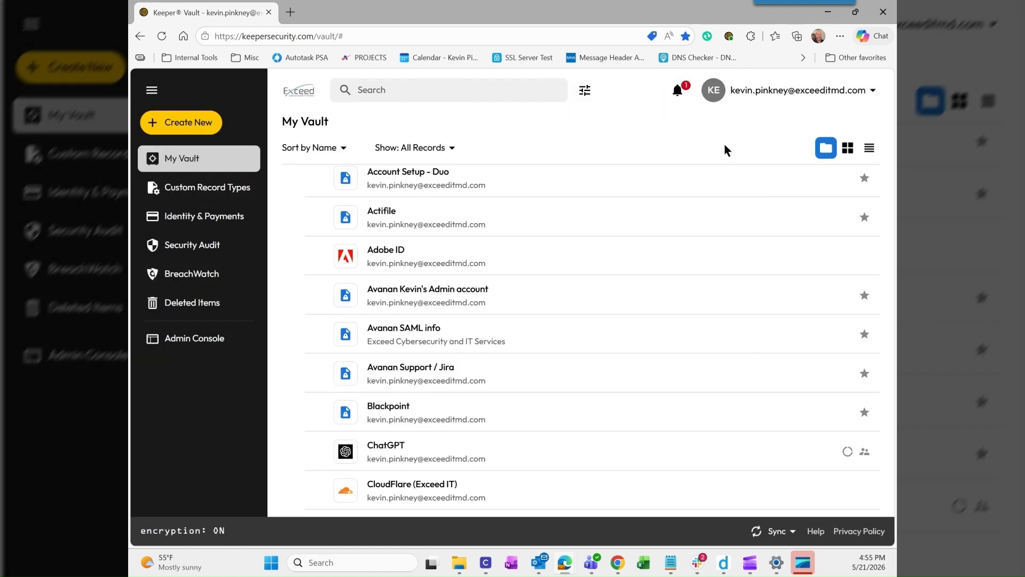
Review the vault's Security Audit score and the BreachWatch records at risk.
click(199, 249)
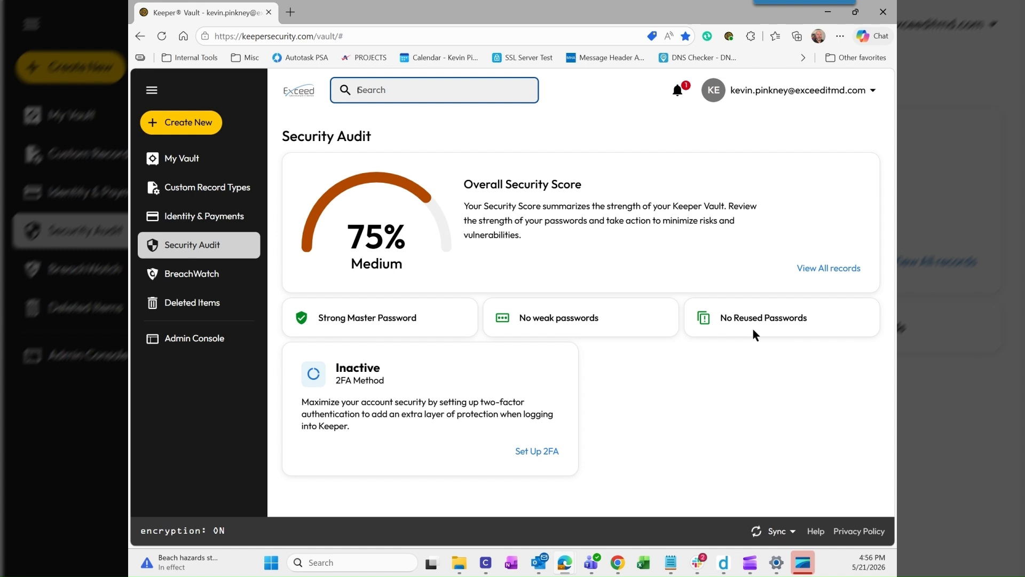
click(205, 274)
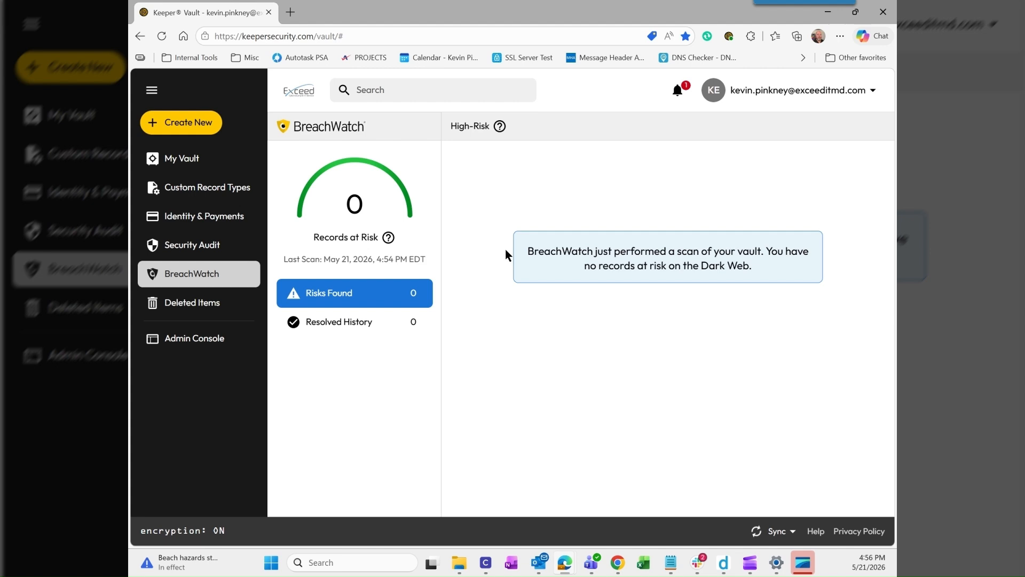
Return to My Vault, open the Adobe ID record and copy its password.
click(188, 158)
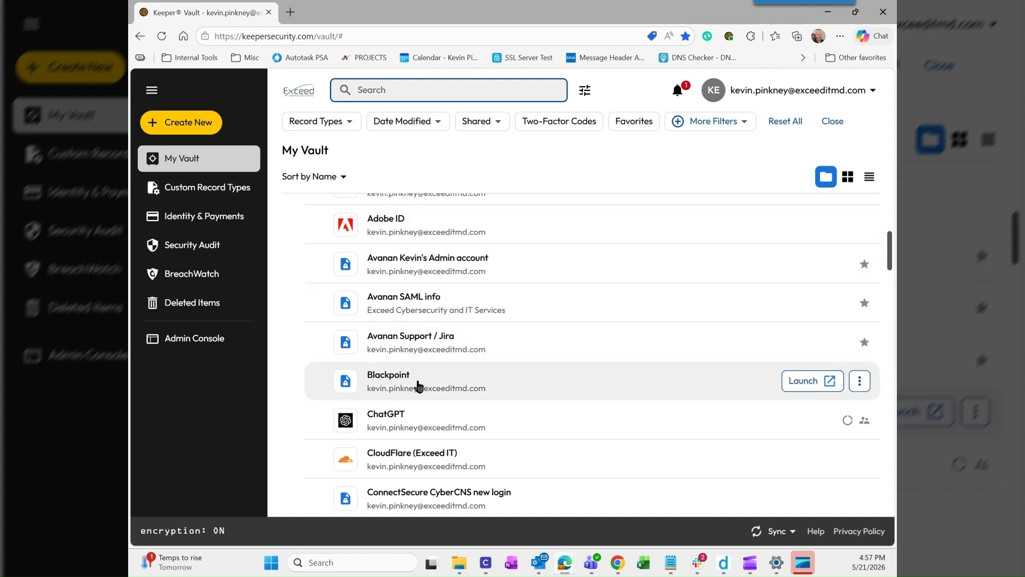
click(399, 226)
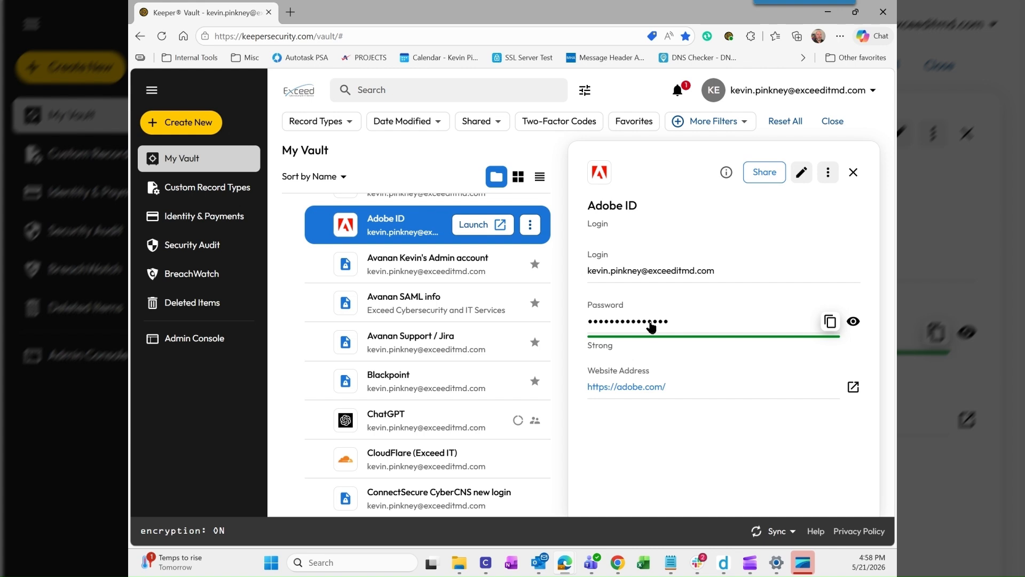
click(830, 323)
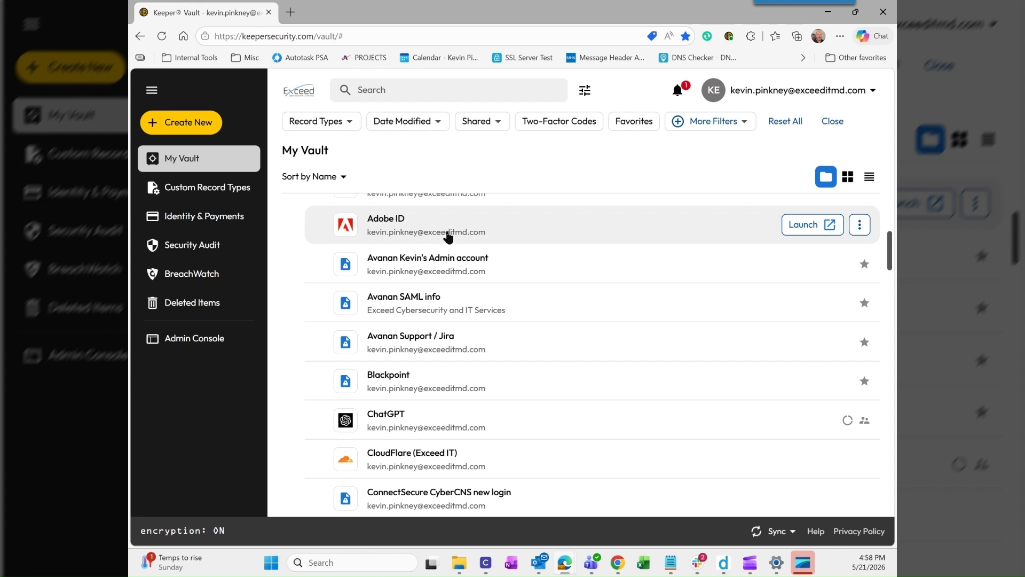
Examine the Adobe ID record's editable fields down to the two-factor, custom field and notes options, and exit without changes.
click(394, 225)
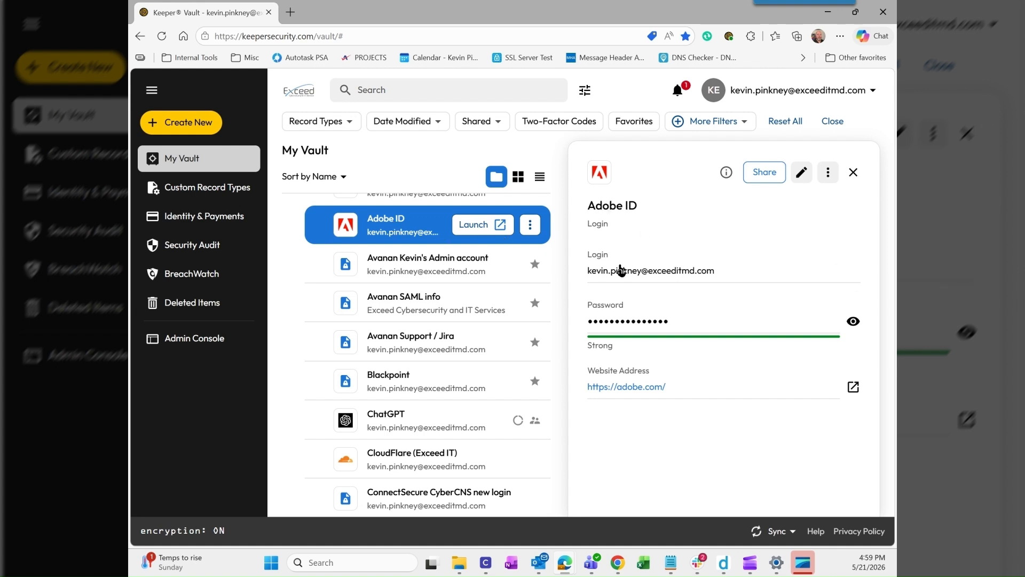
mouse_move(673, 328)
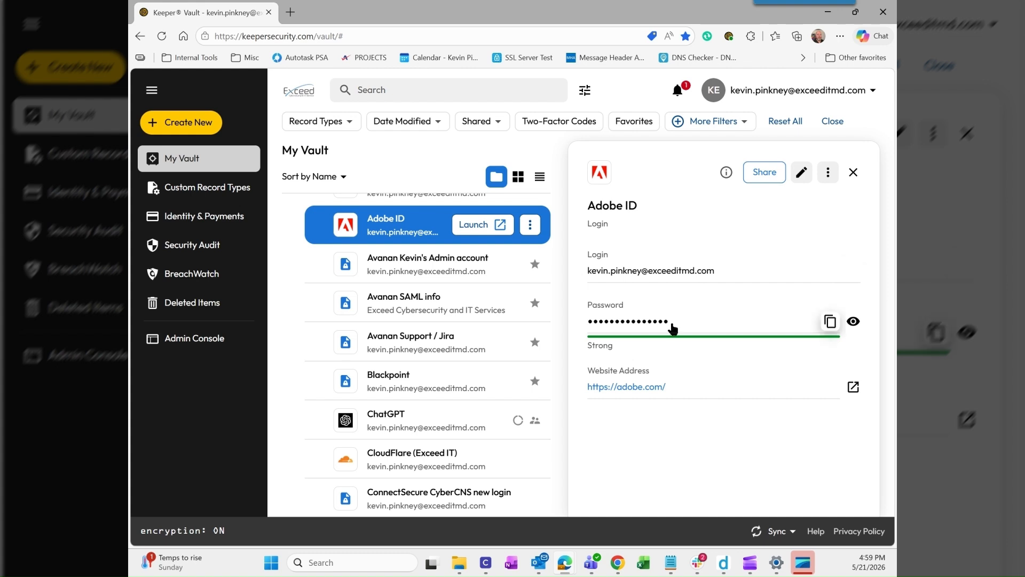
mouse_move(631, 394)
click(802, 174)
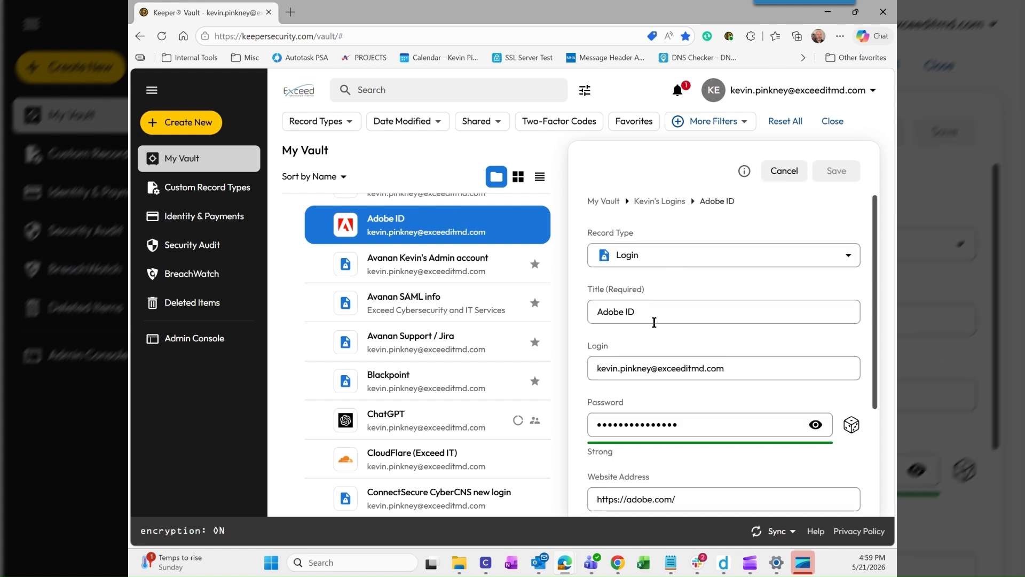
scroll(654, 322, down, 3)
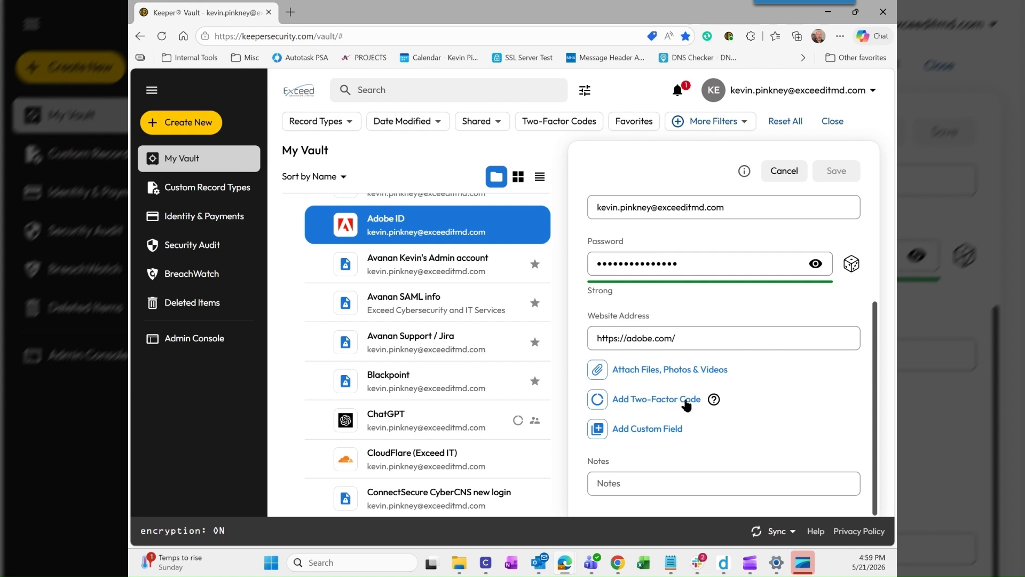
click(616, 484)
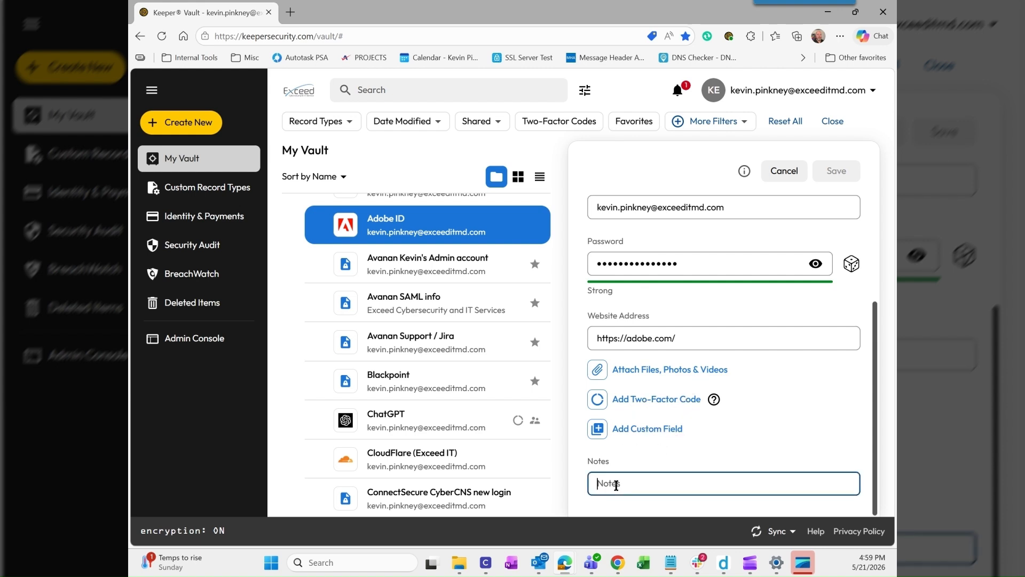
key(Escape)
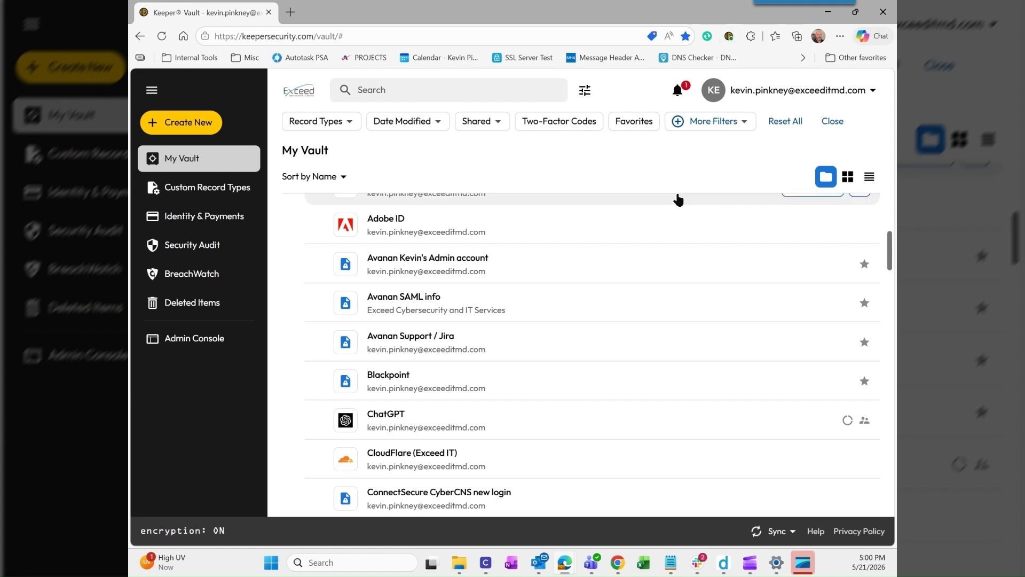
Check the KeeperFill app and browser extension setup in the account settings and close the settings.
click(854, 93)
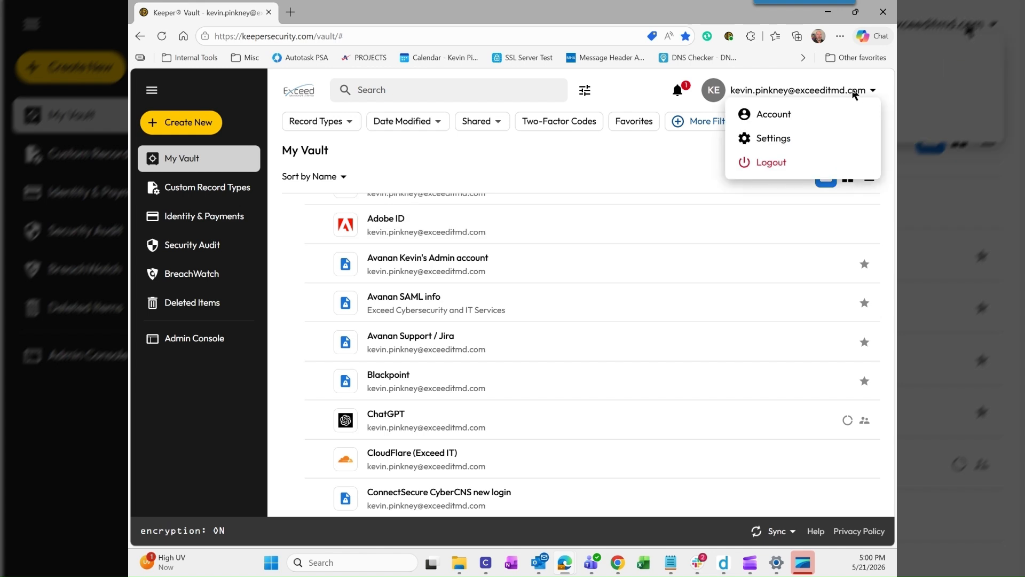
click(779, 142)
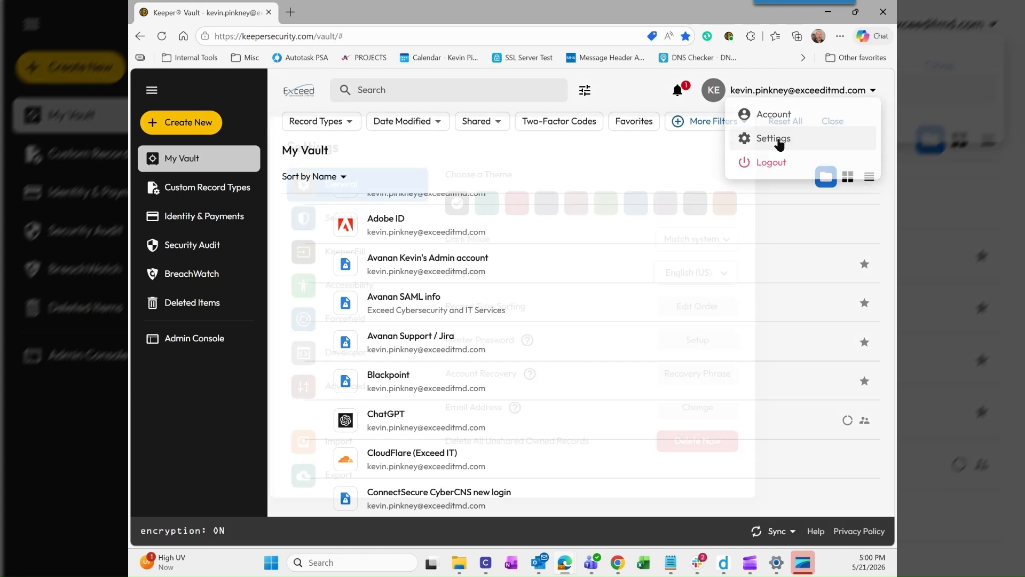
click(340, 258)
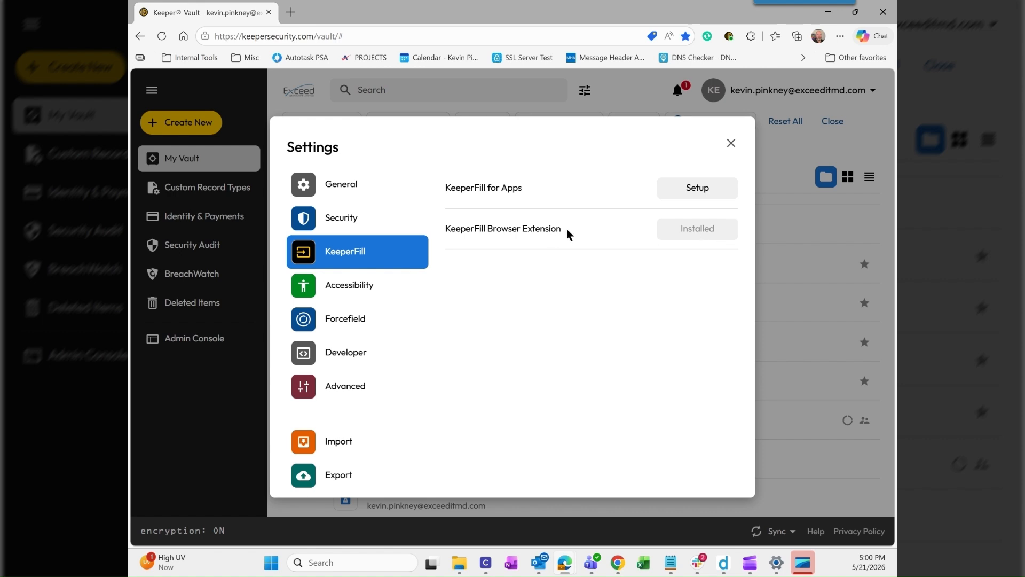
click(731, 143)
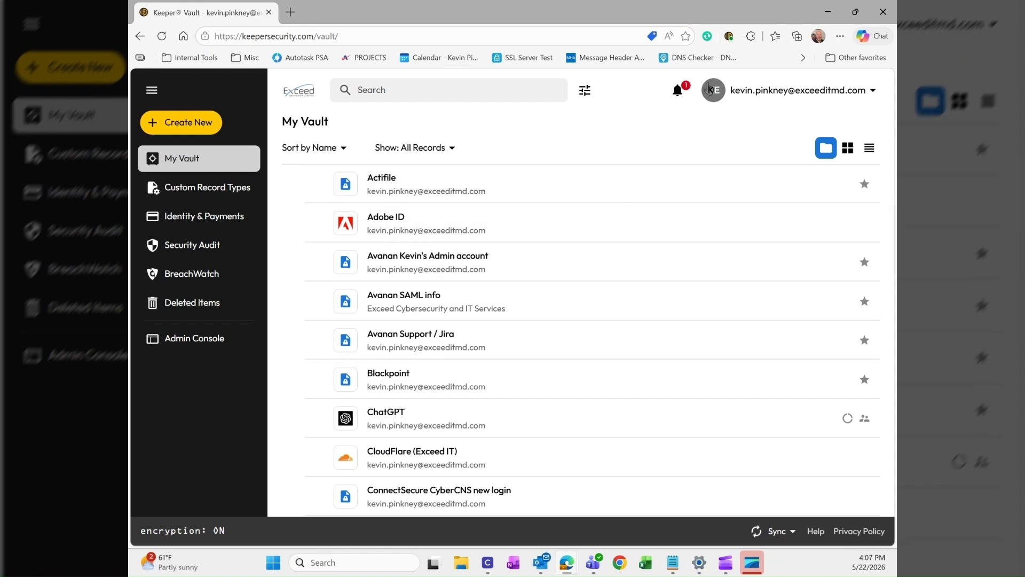
Find the Duo Security record by searching "duo" in the Keeper browser extension and launch its website.
click(729, 37)
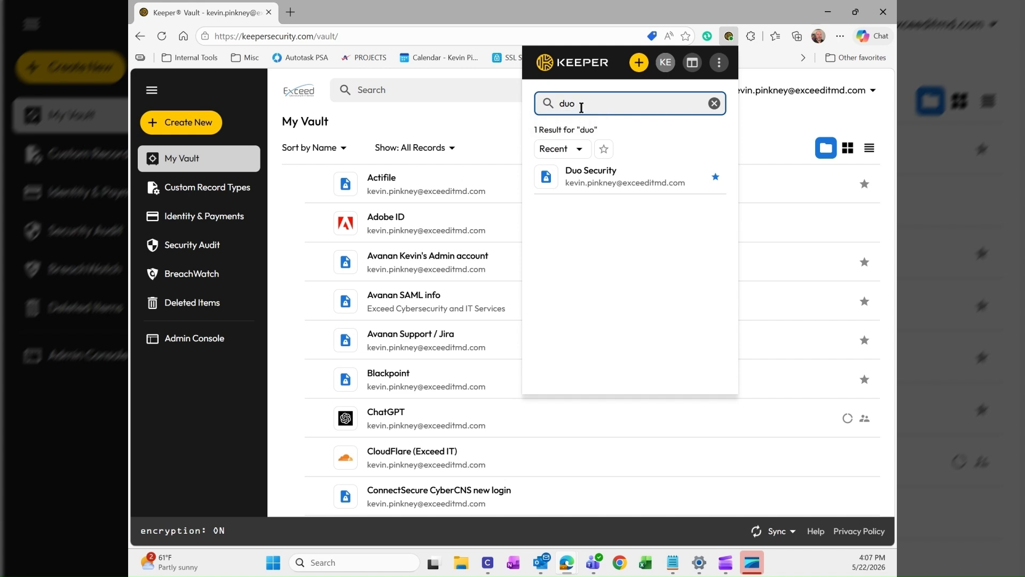
mouse_move(580, 179)
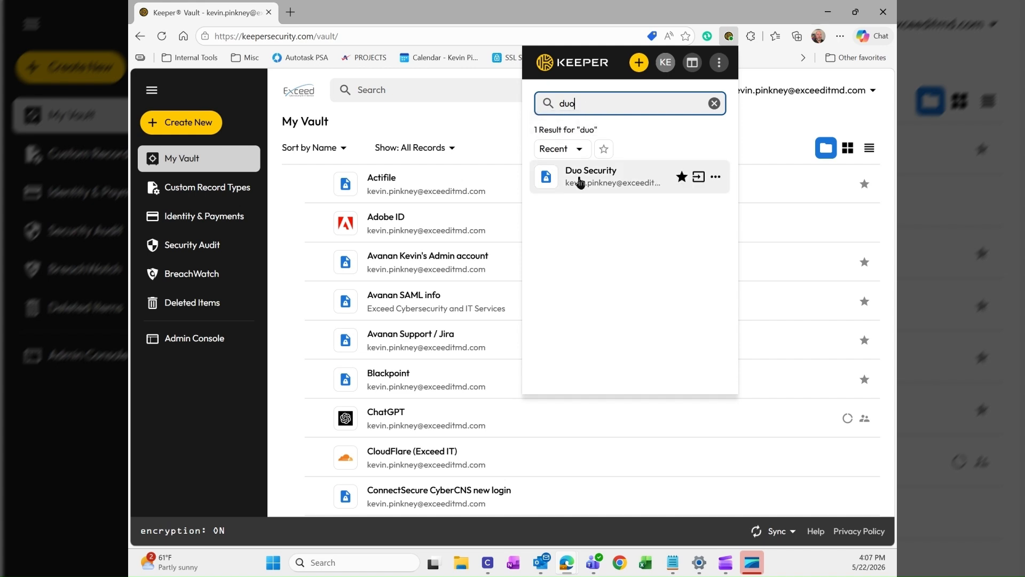
click(698, 177)
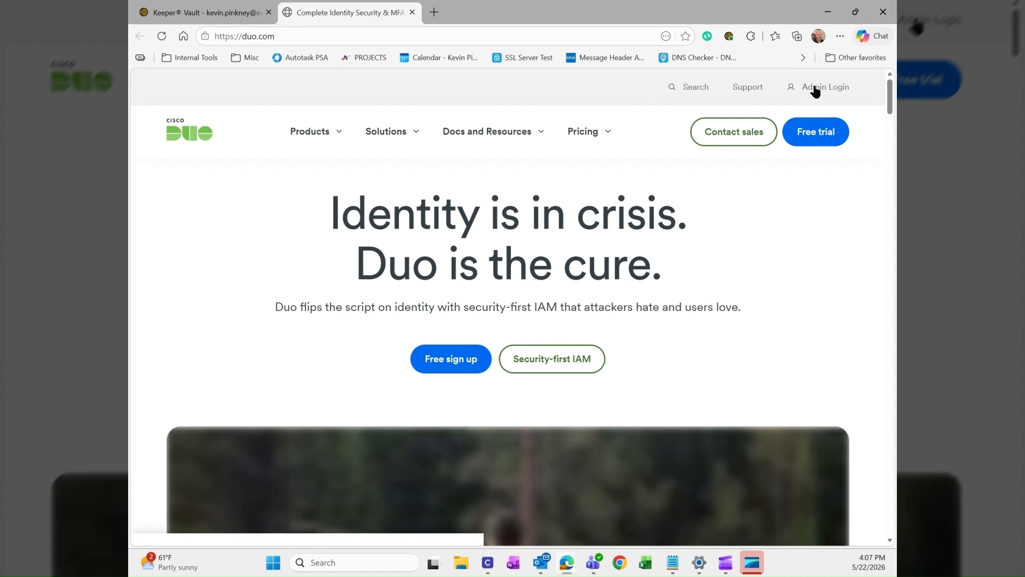
Log in to the Duo Admin Panel with the autofilled e-mail and account password, confirming identity by Duo Push.
click(816, 88)
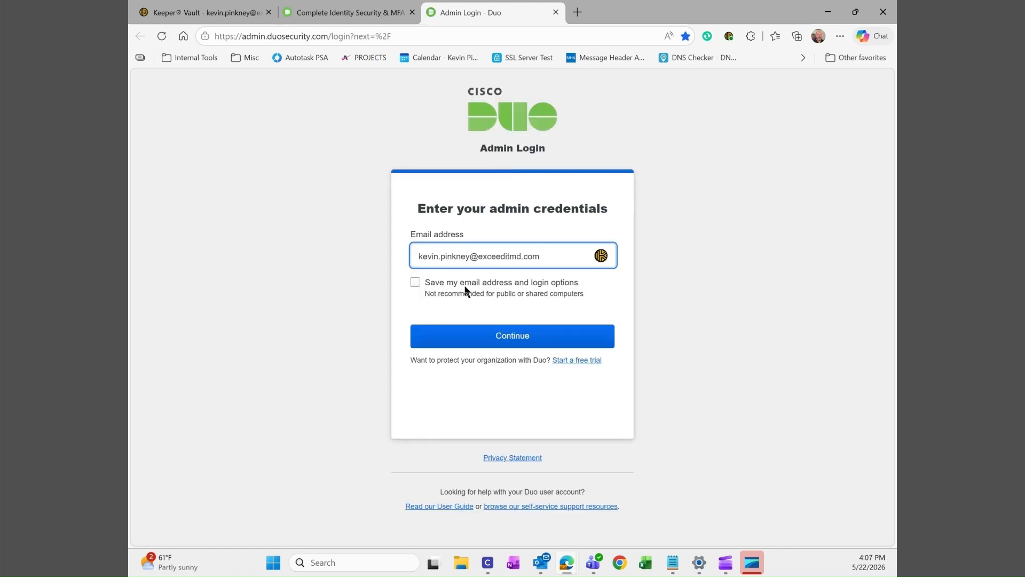
click(489, 335)
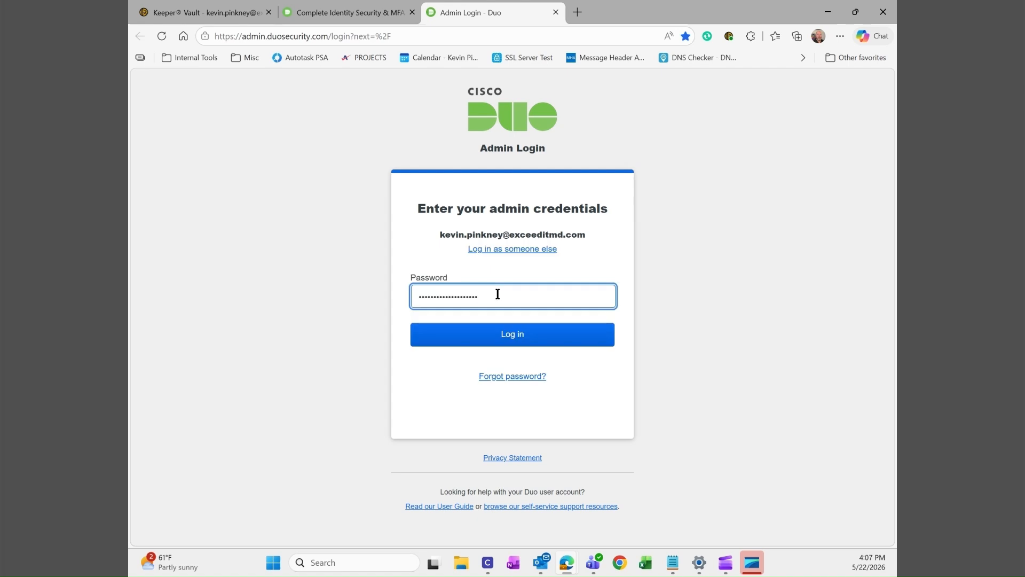
click(500, 335)
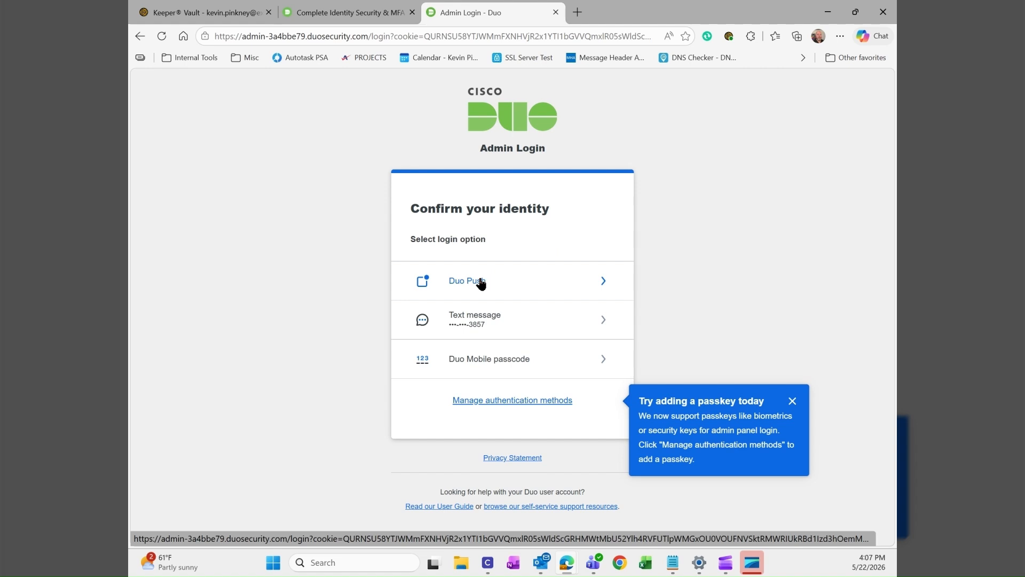
click(482, 285)
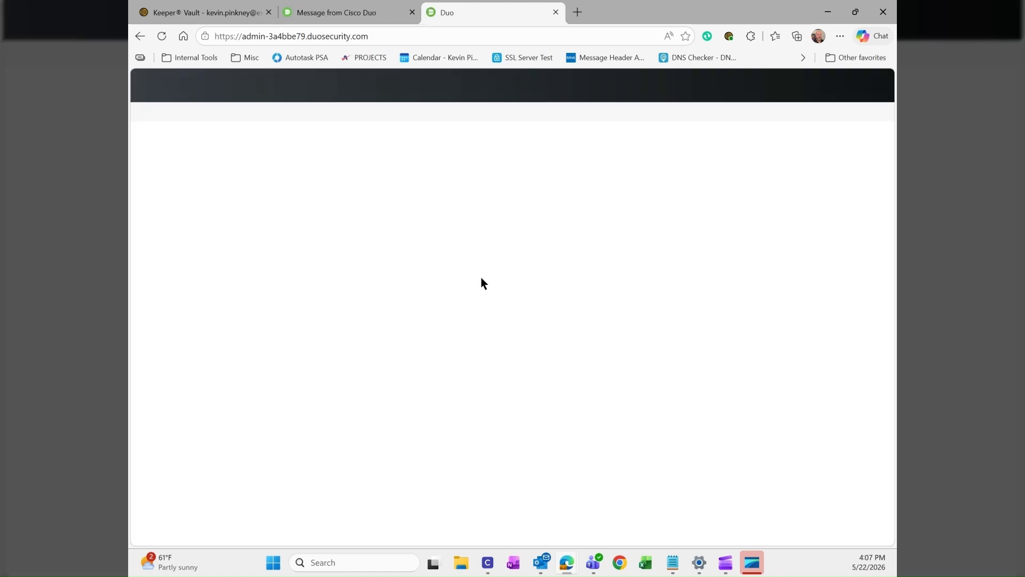
Open the Duo administrator profile at its password change fields and decline Keeper's offer to help change the password.
click(830, 81)
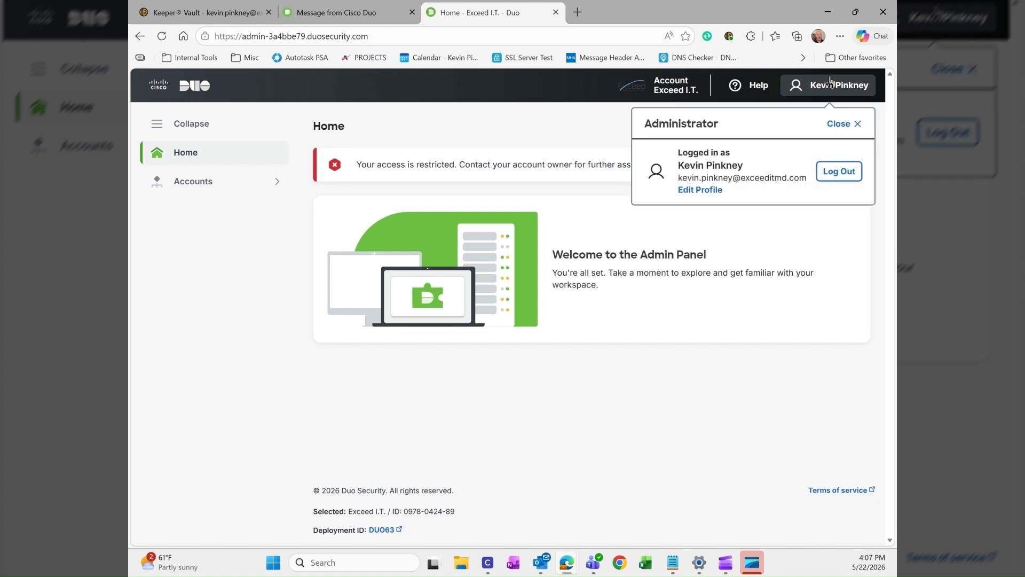
click(704, 190)
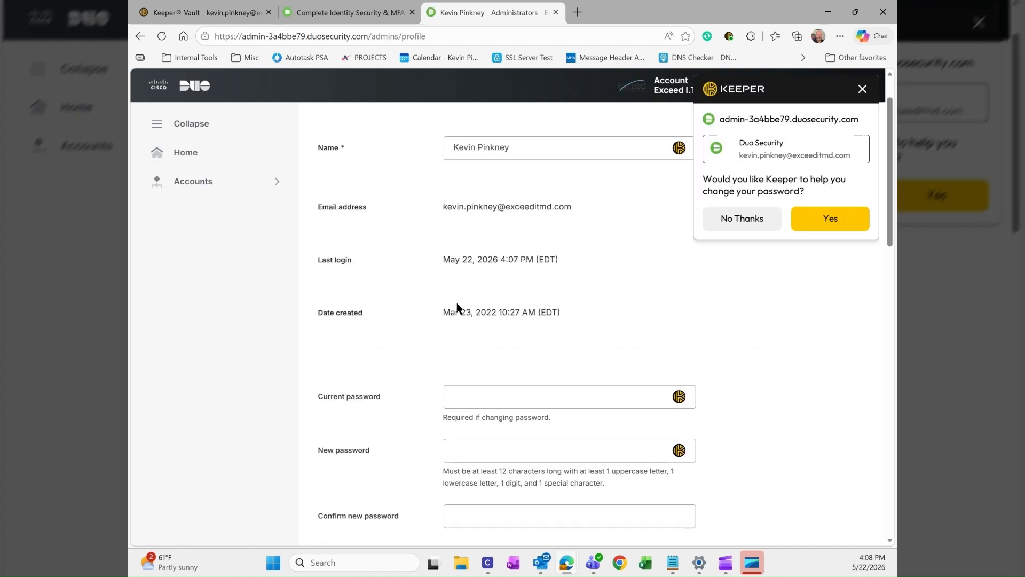
scroll(459, 301, down, 3)
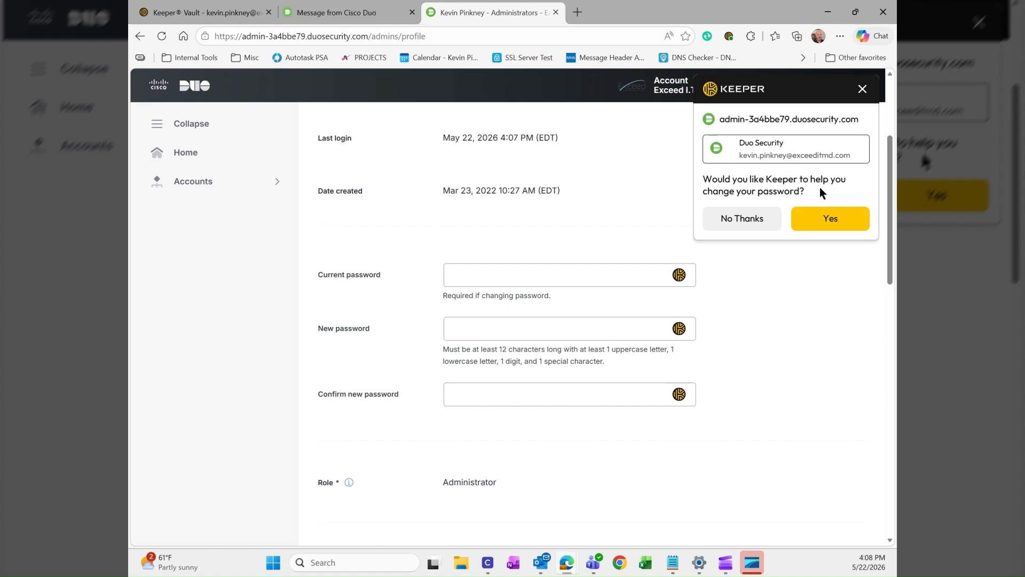
click(733, 221)
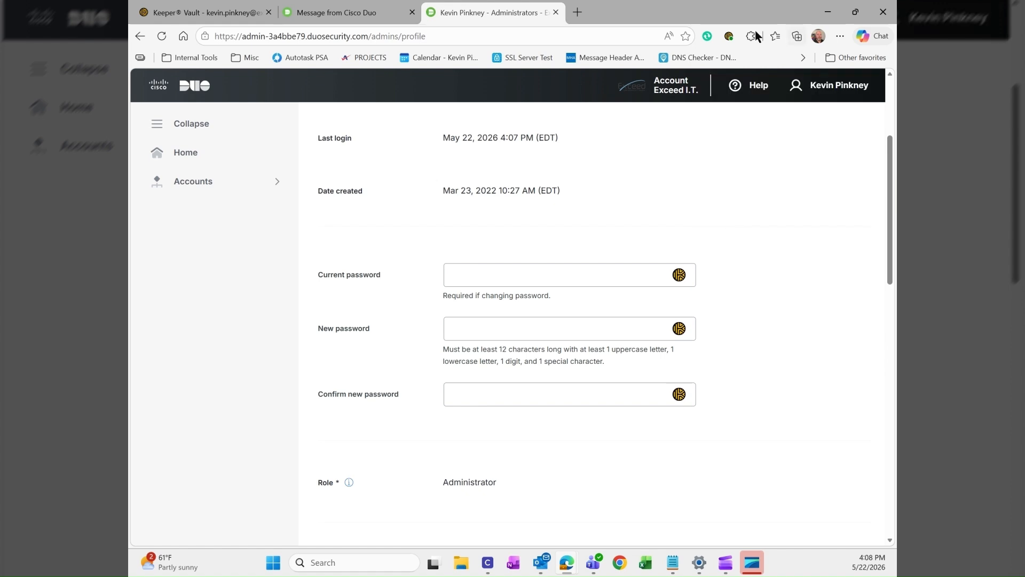
Copy the Duo Security record's password from the Keeper extension and paste it into the Current password field.
click(728, 37)
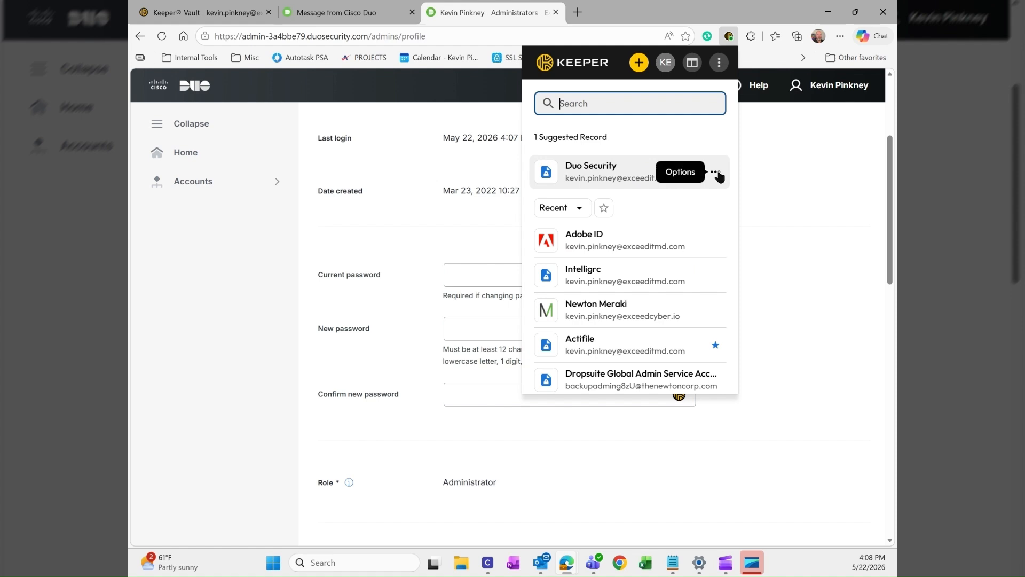
click(715, 172)
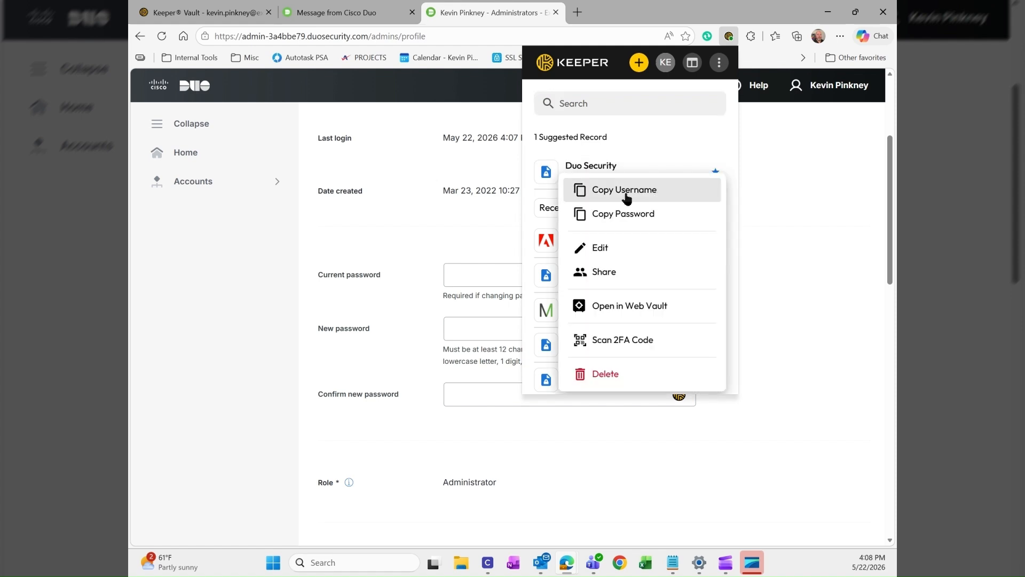
click(620, 213)
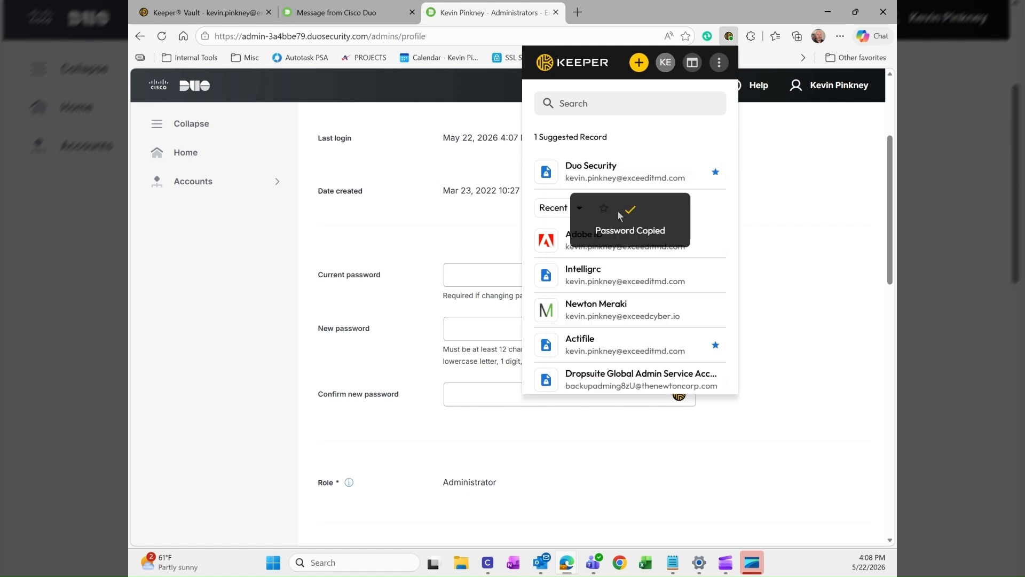
click(469, 281)
key(ctrl+v)
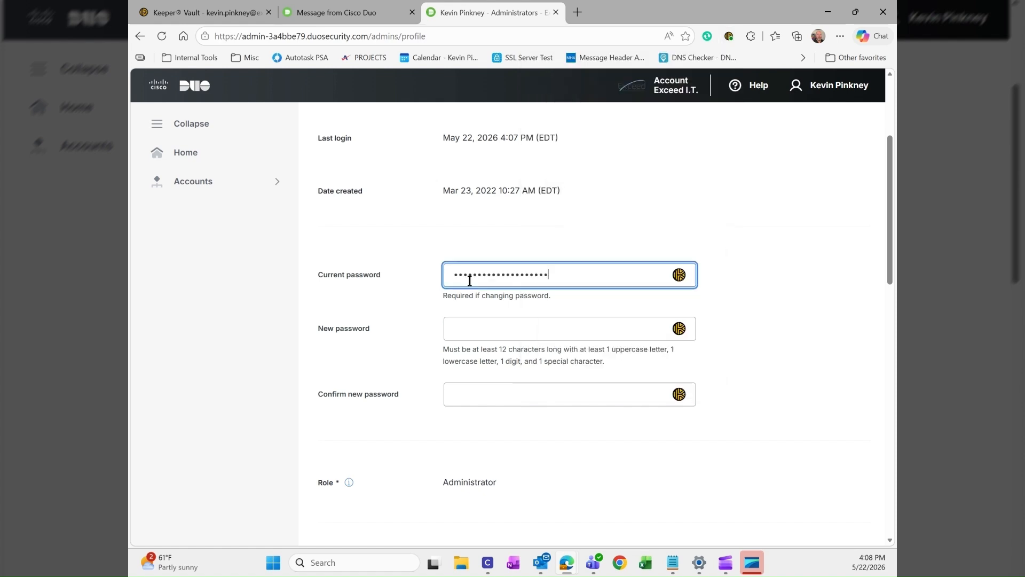
Generate a fresh 15-character password with the Keeper extension's Password Generator and copy it.
click(482, 331)
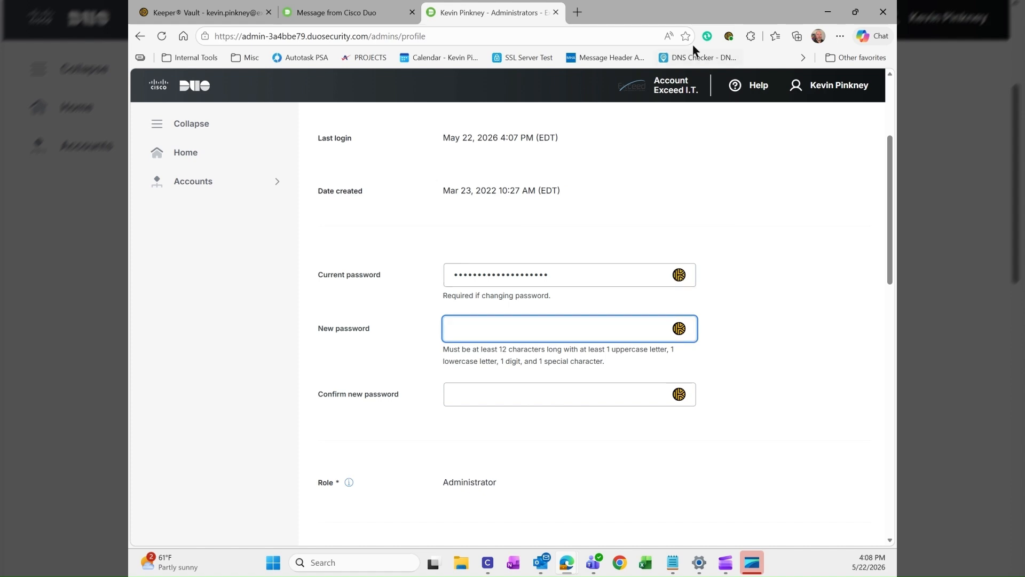
click(728, 36)
click(719, 63)
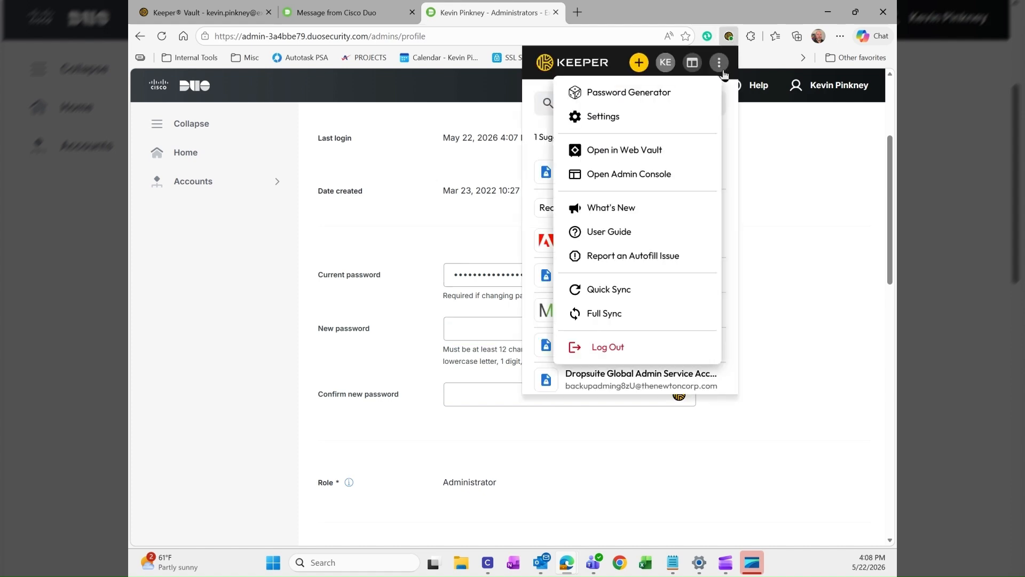
click(664, 95)
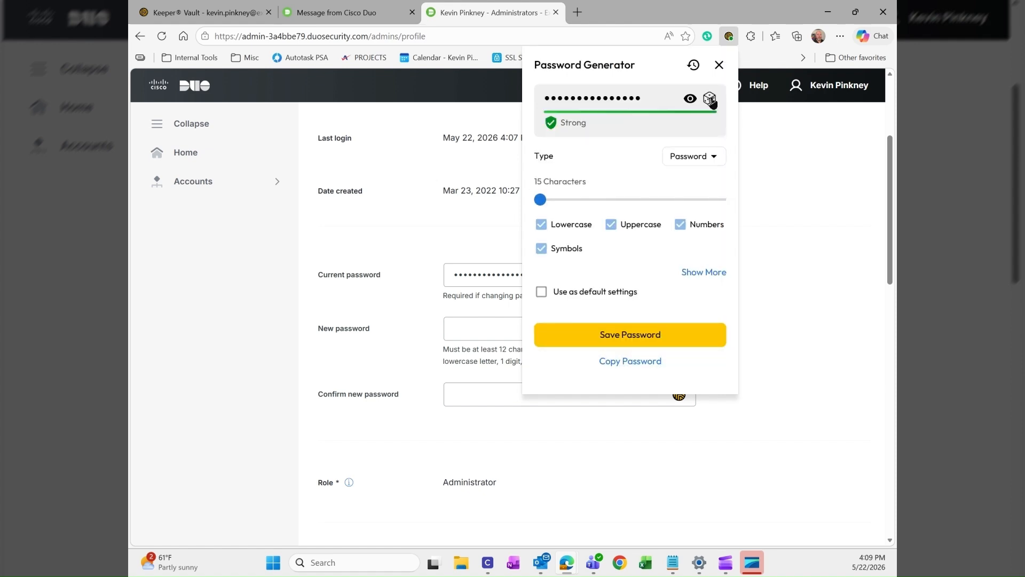
click(694, 100)
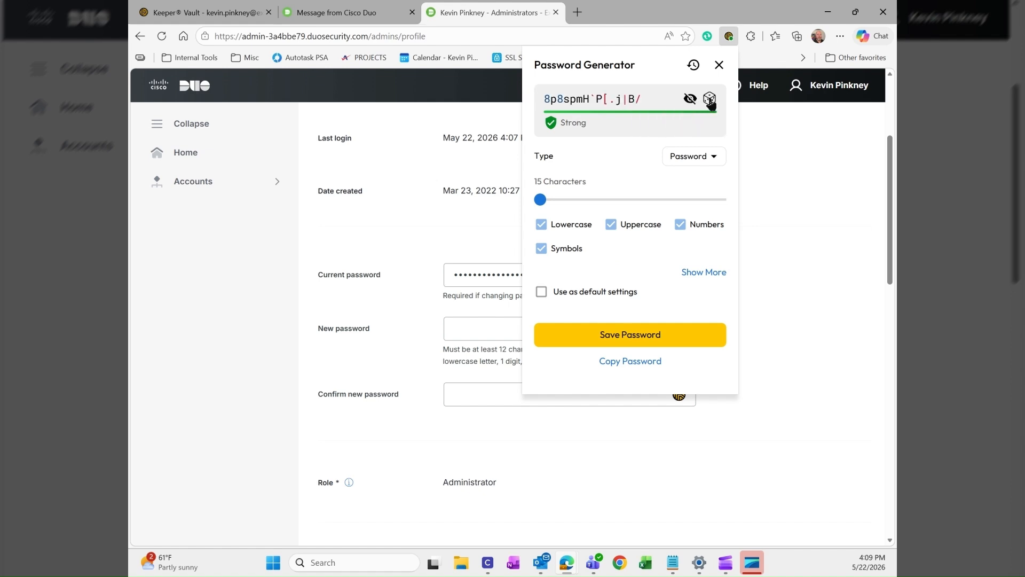
click(709, 100)
click(690, 99)
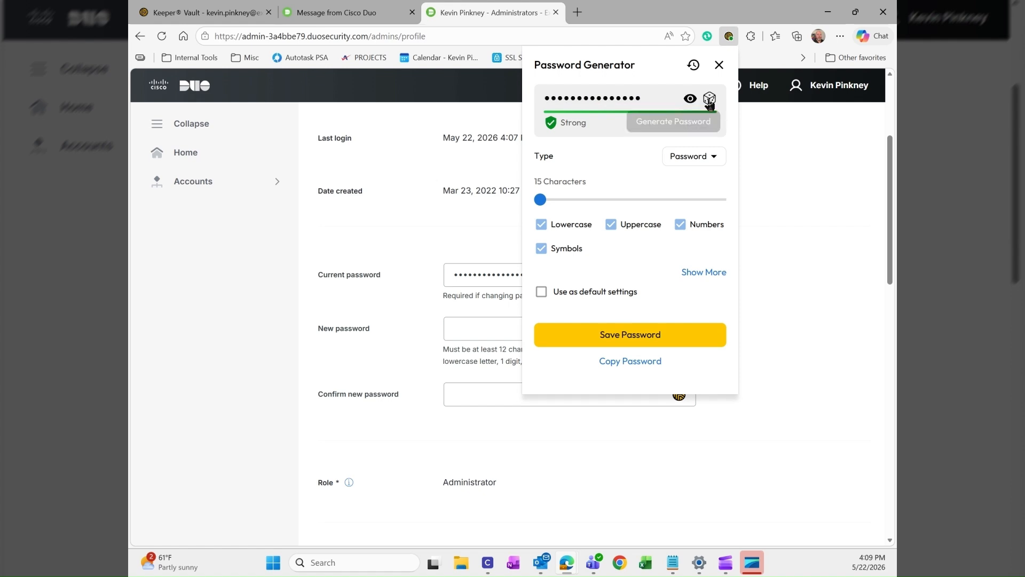
click(619, 362)
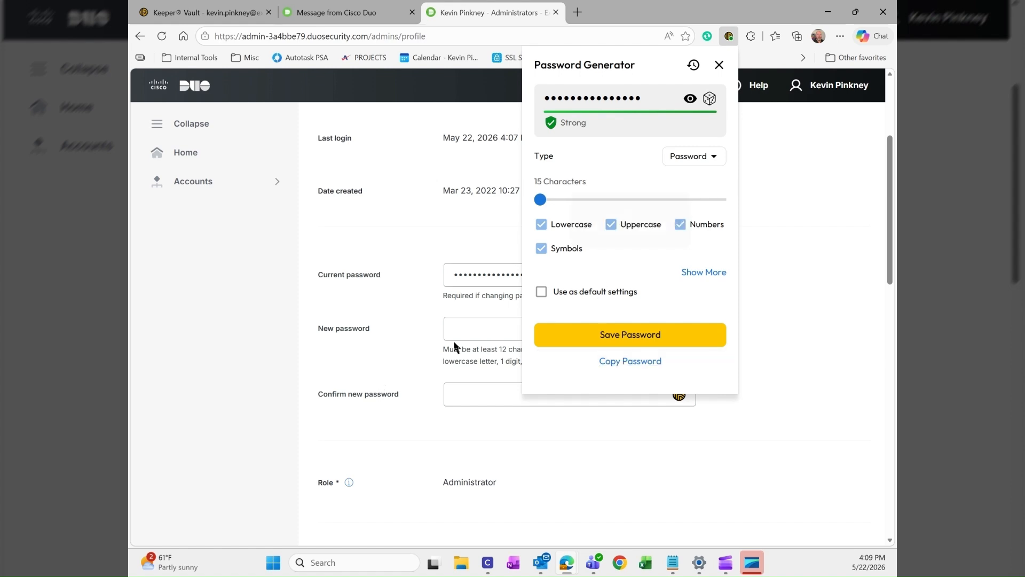
Paste the generated password into the New password and Confirm new password fields and save the Duo profile changes.
click(480, 331)
key(ctrl+v)
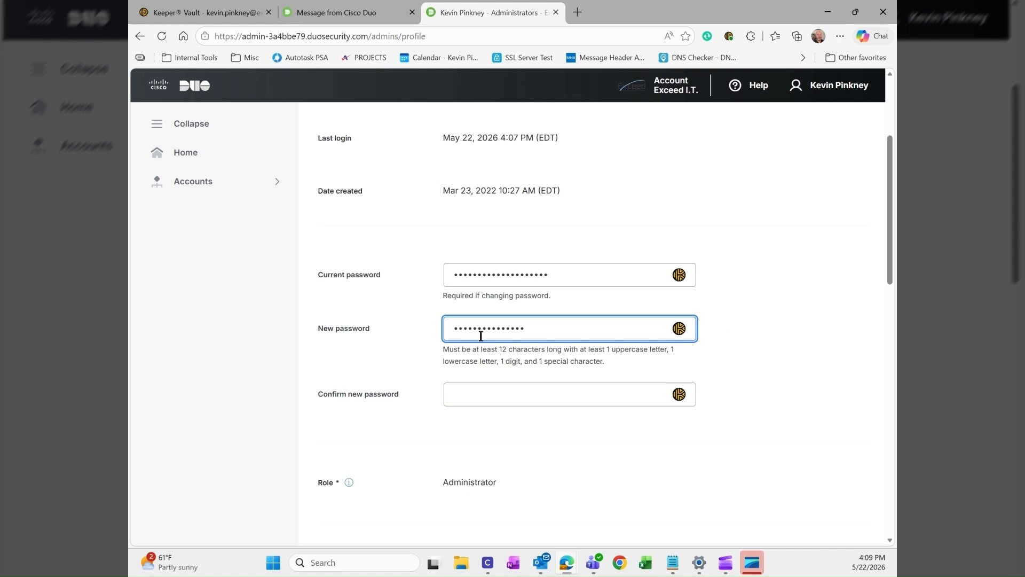
click(481, 390)
key(ctrl+v)
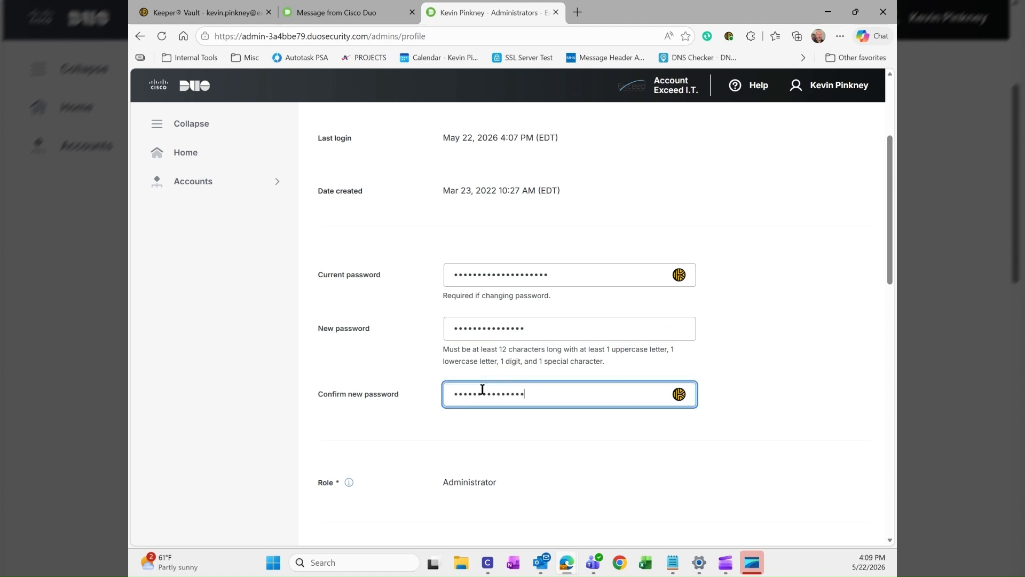
scroll(482, 389, down, 15)
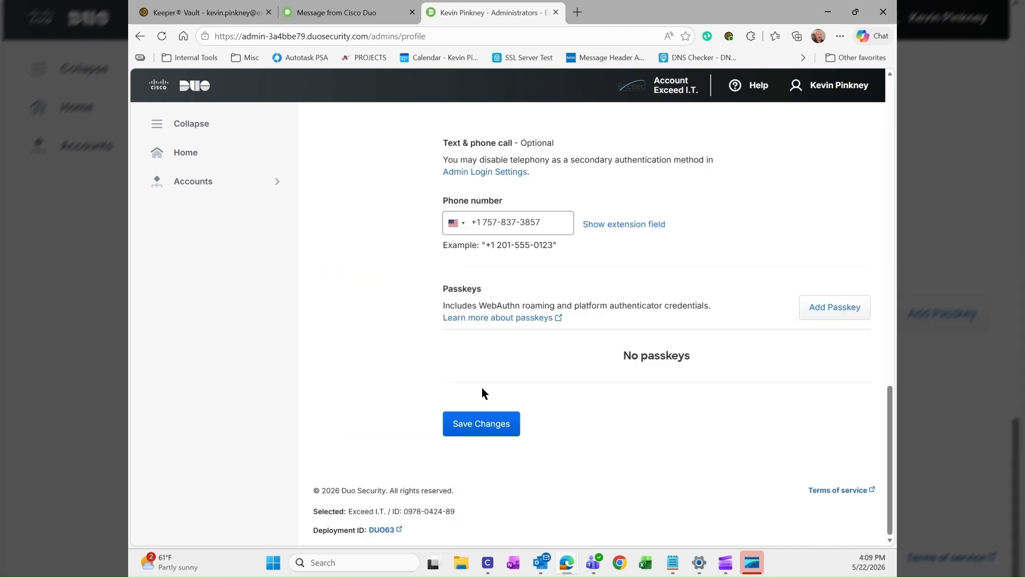
click(460, 427)
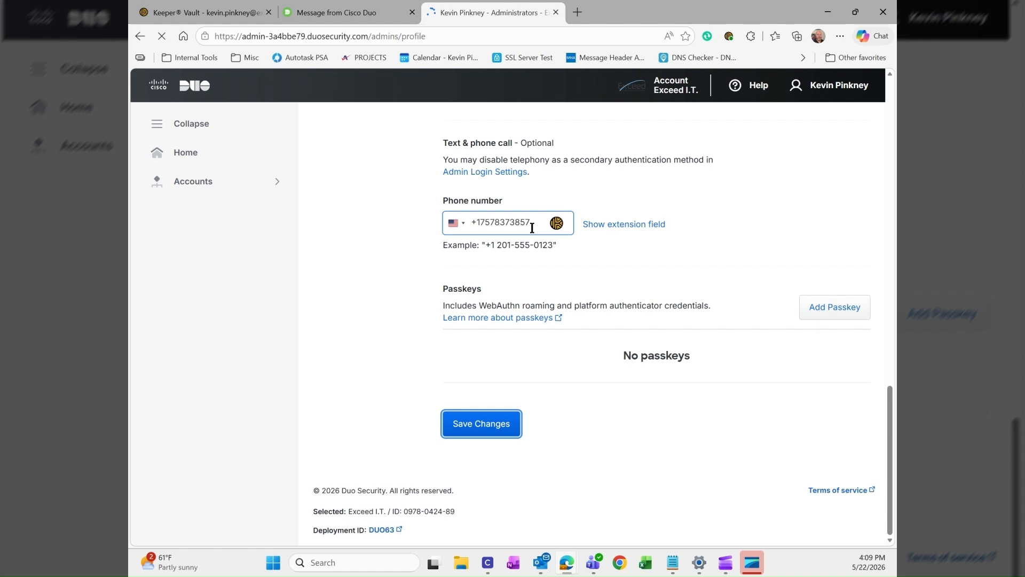
Leave the Password Generator and open the suggested Duo Security record for editing in the Keeper extension.
click(728, 39)
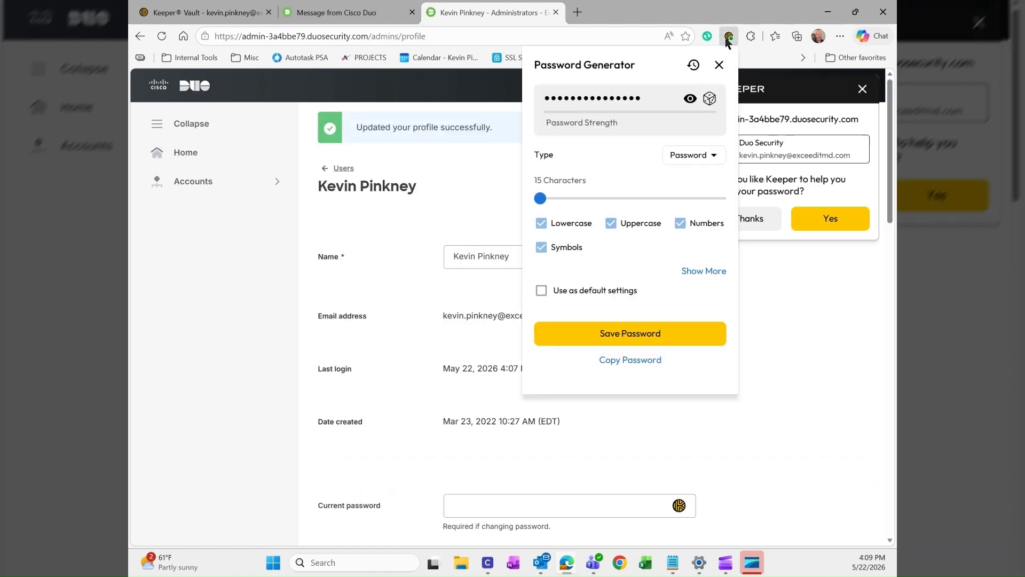
click(719, 64)
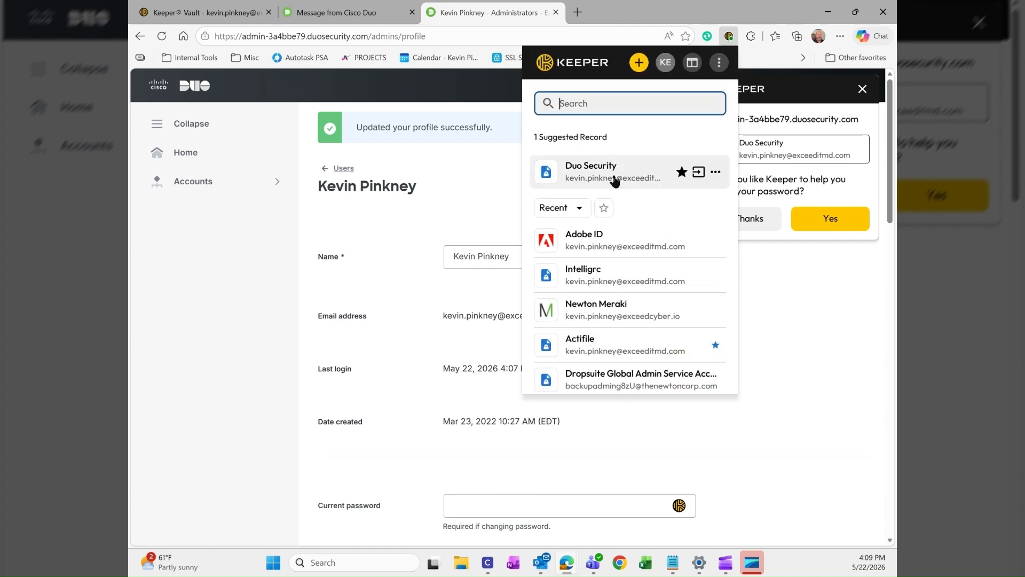
click(715, 172)
click(600, 249)
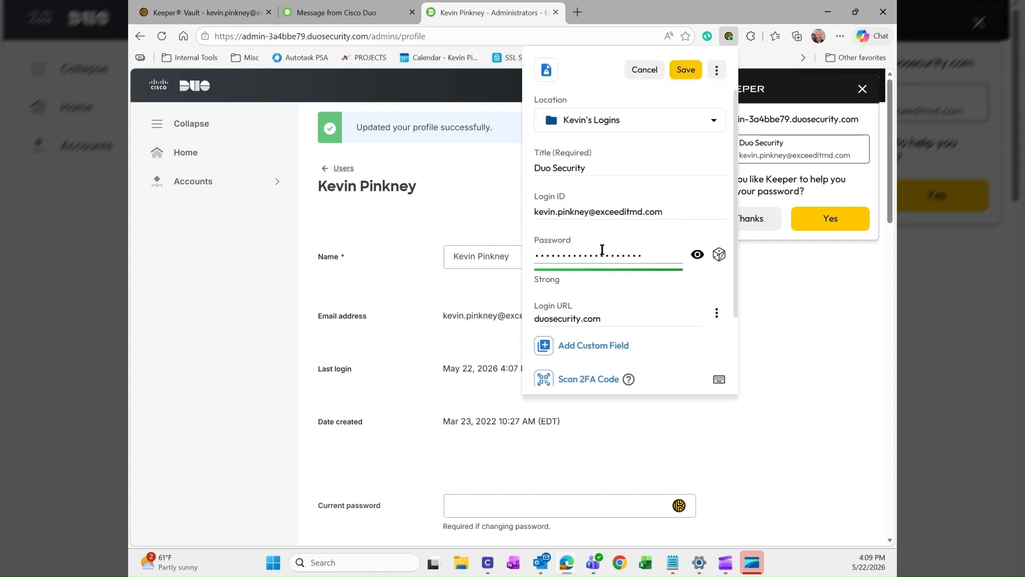
Replace the Duo Security record's password with the copied new password, save the record, and decline Keeper's offer to help change it.
click(668, 253)
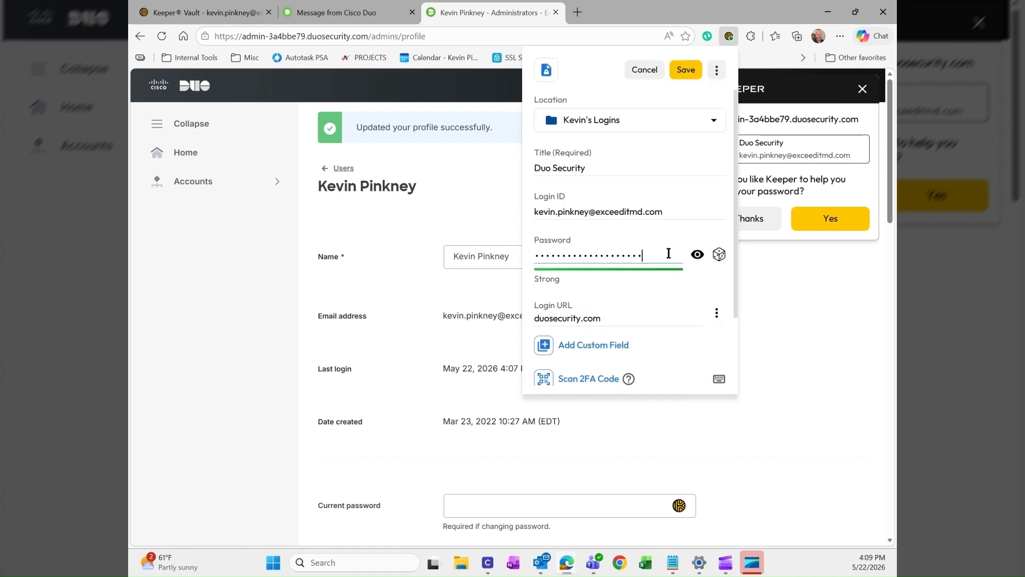
key(BackSpace)
key(BackSpace)
key(BackSpace)
key(BackSpace)
key(BackSpace)
key(BackSpace)
key(BackSpace)
key(BackSpace)
key(BackSpace)
key(BackSpace)
key(BackSpace)
key(BackSpace)
key(BackSpace)
key(BackSpace)
key(BackSpace)
key(BackSpace)
key(BackSpace)
key(BackSpace)
key(BackSpace)
key(BackSpace)
key(ctrl+v)
click(686, 72)
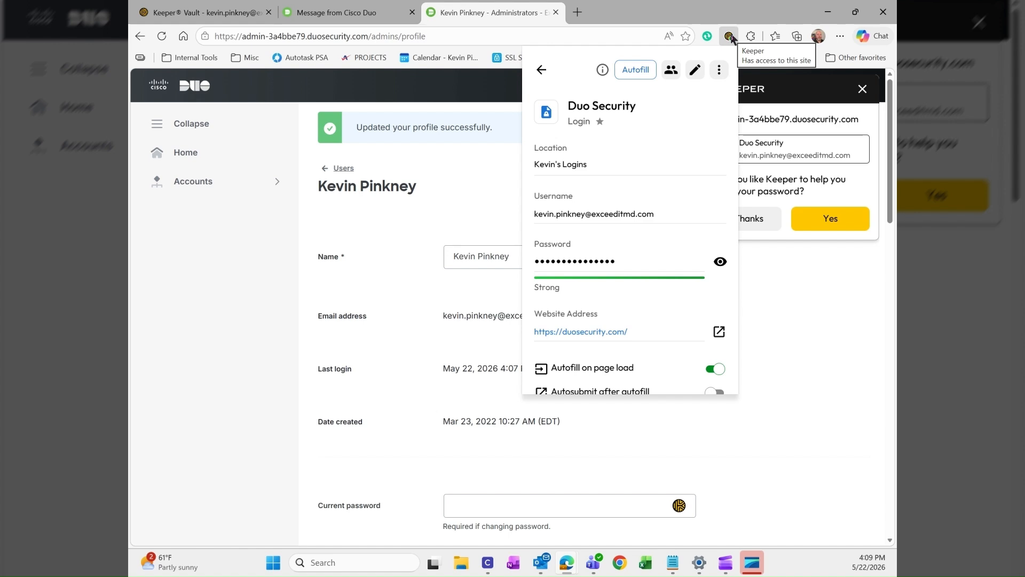
click(729, 37)
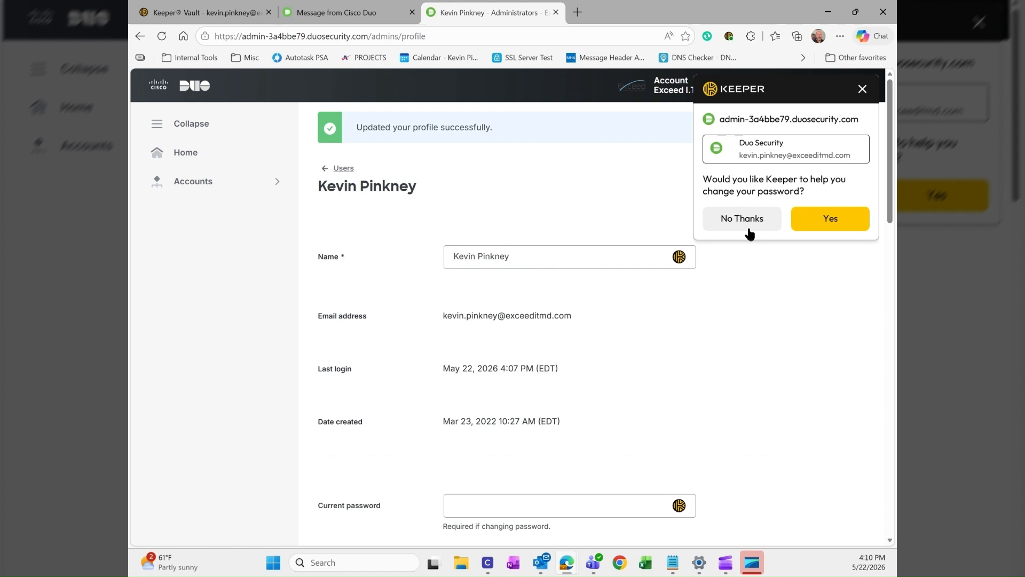
click(769, 225)
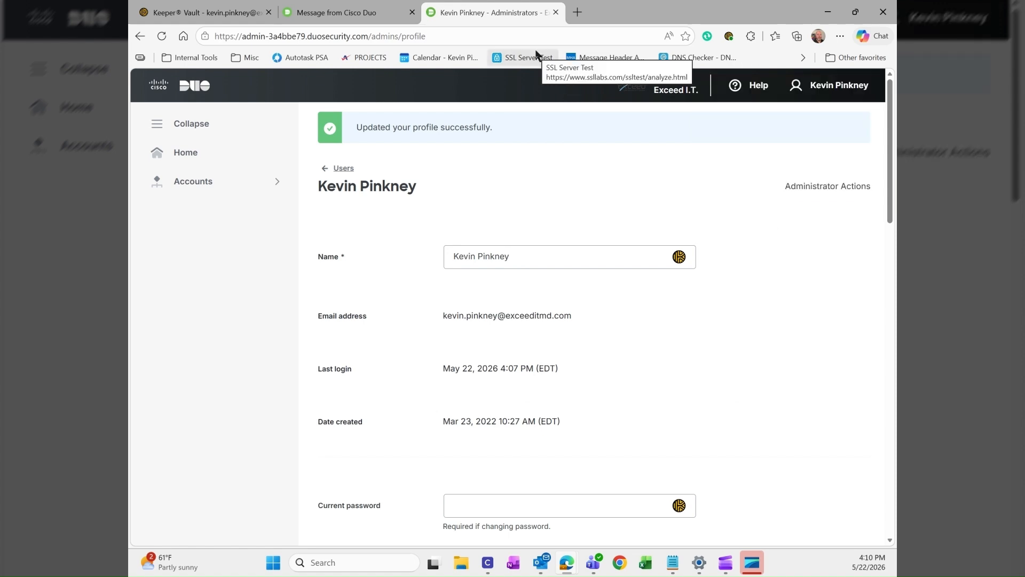